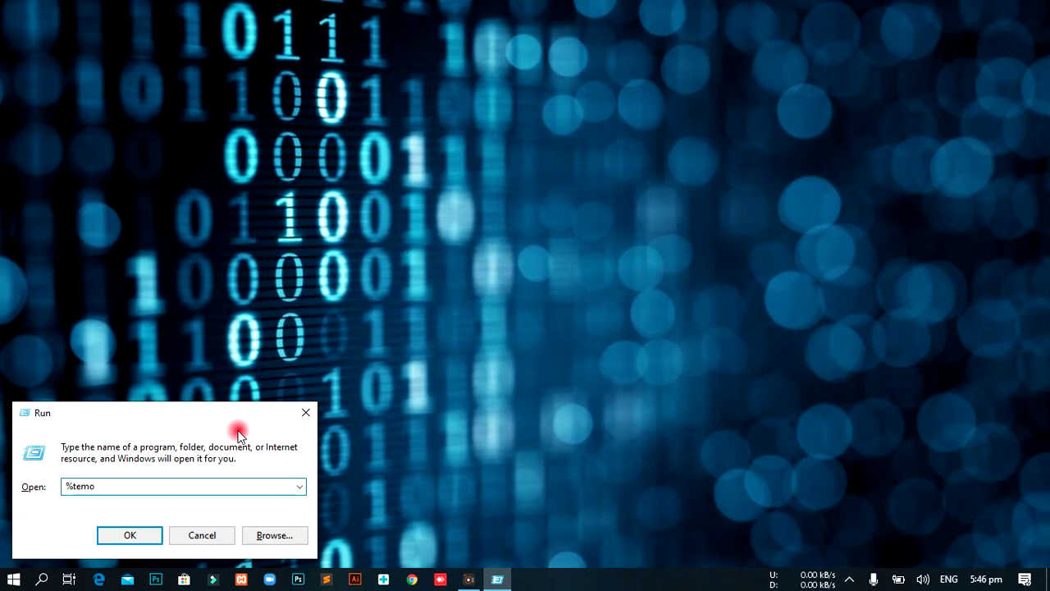
Step: Open the temporary files folder by running %temp% and maximize its window
key("BackSpace")
type("p%")
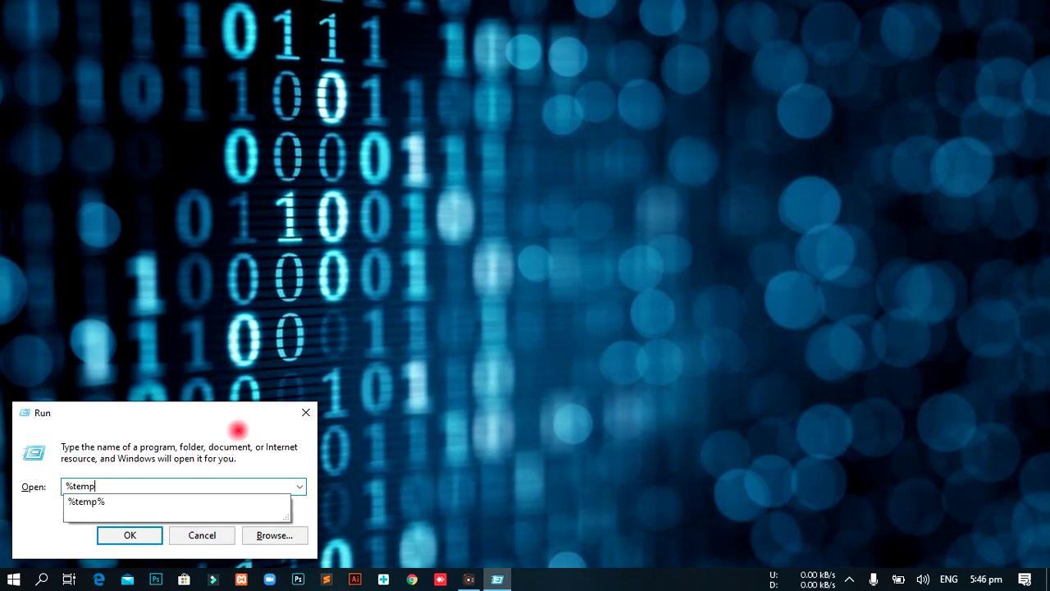
left_click(136, 534)
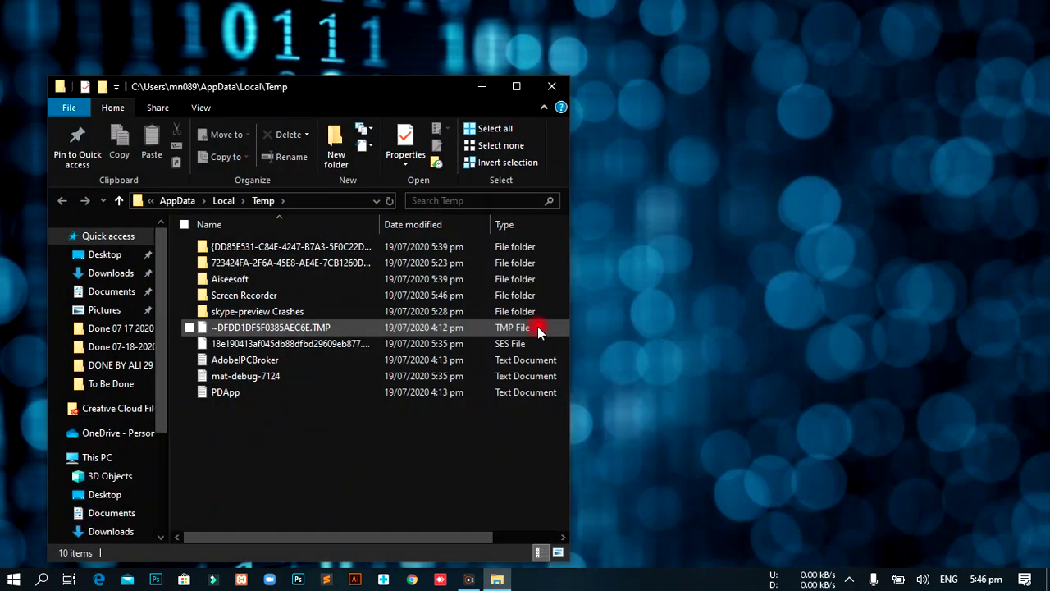
left_click(516, 86)
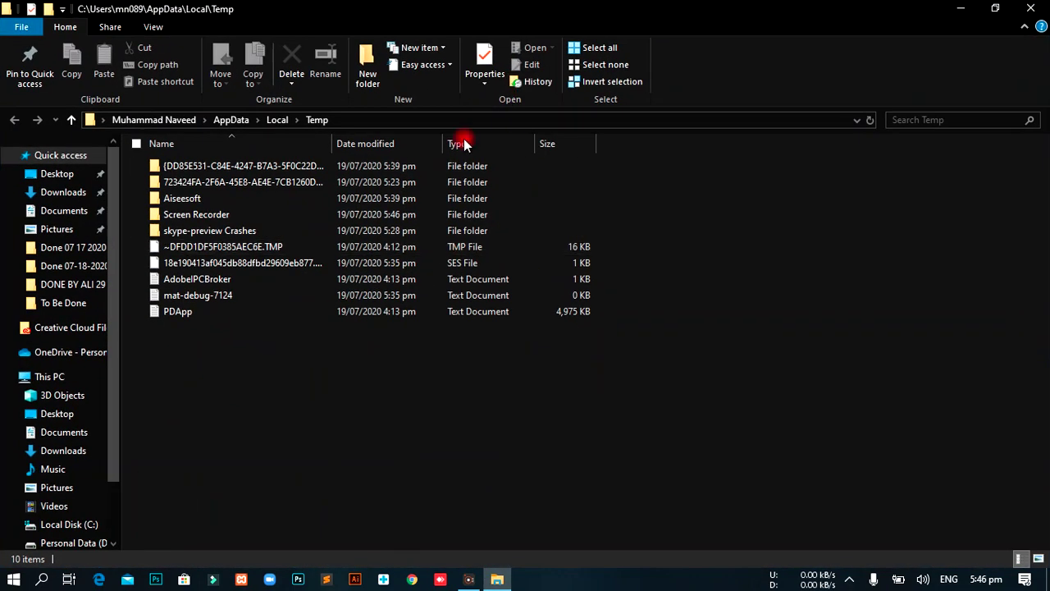
left_click(332, 123)
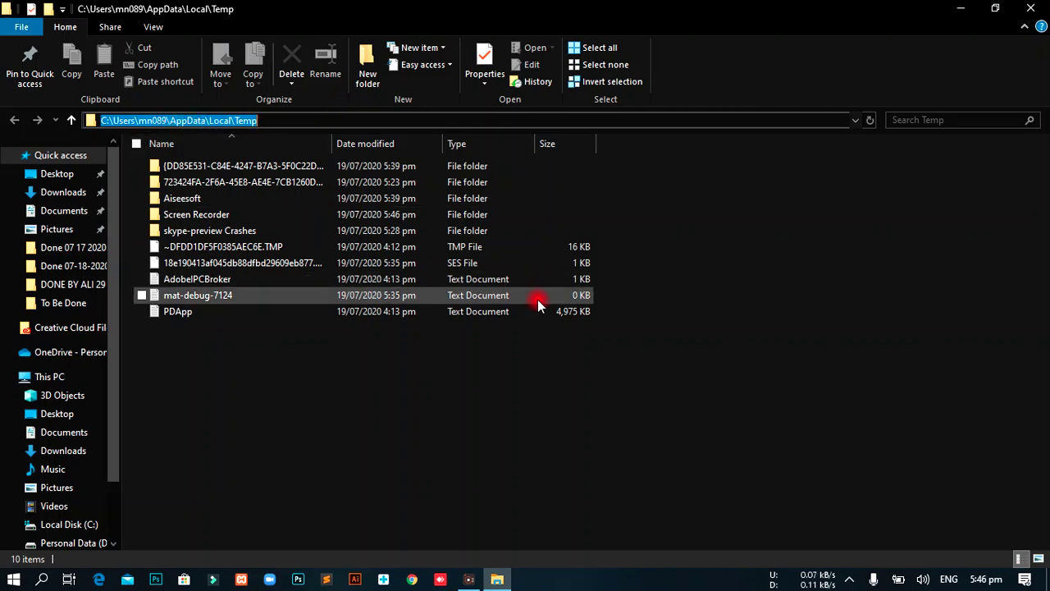
Step: Permanently delete everything in the Temp folder, skipping all files that are in use, and close the folder window
left_click(603, 452)
key("ctrl+a")
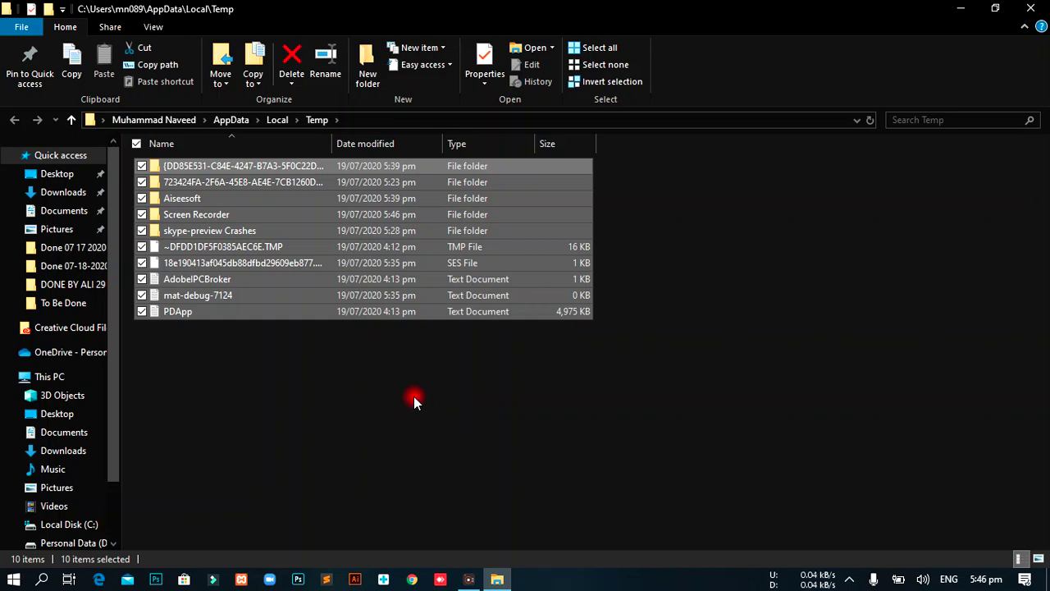
key("shift+Delete")
key("Return")
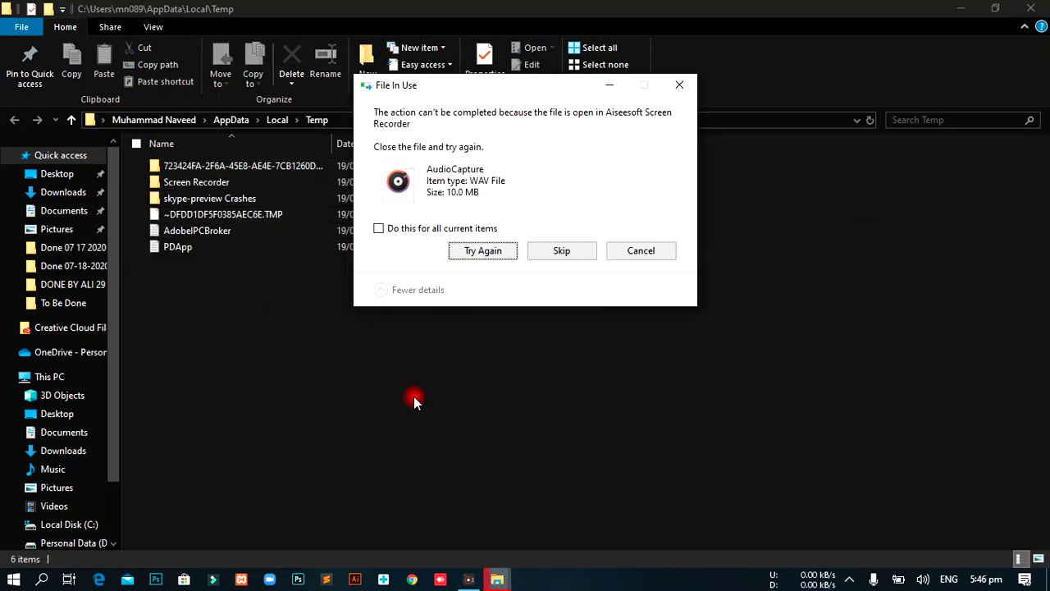
left_click(464, 256)
left_click(379, 229)
left_click(573, 252)
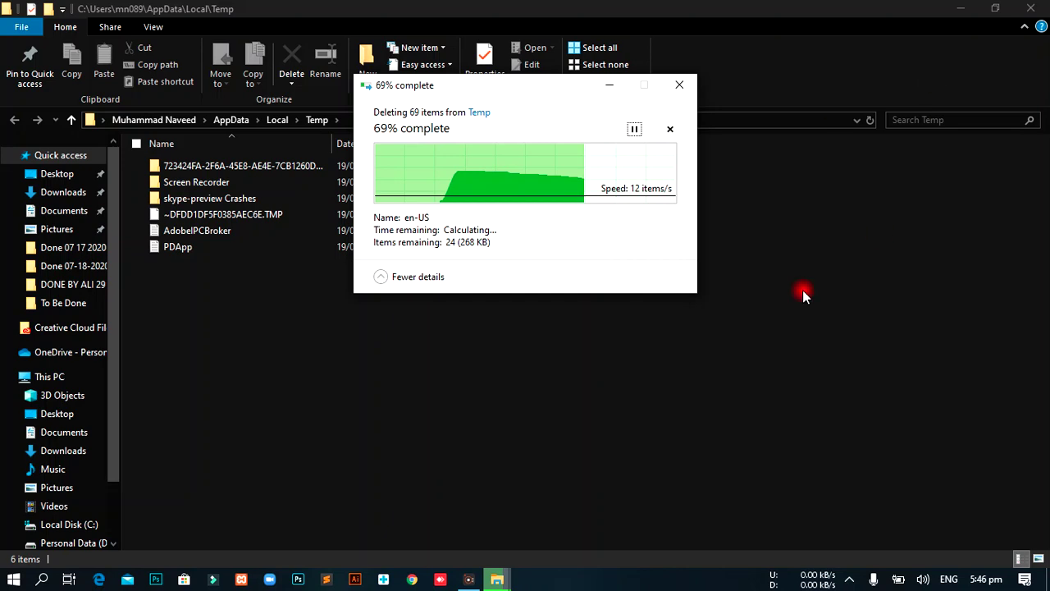
left_click(1031, 9)
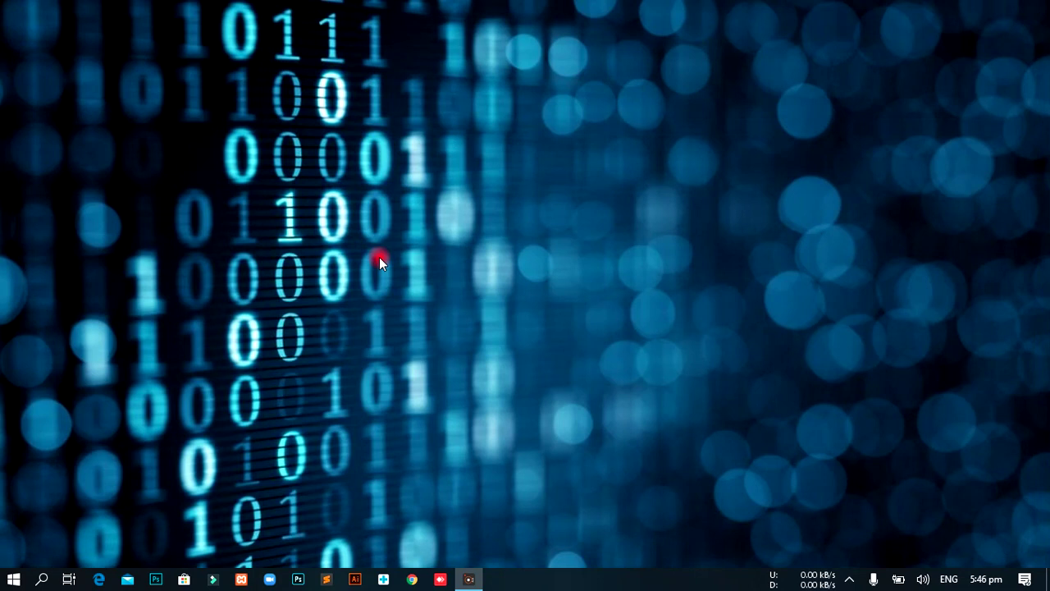
Step: Open Windows Settings and go to the Storage page of the System settings
key("super")
type("setti")
key("Return")
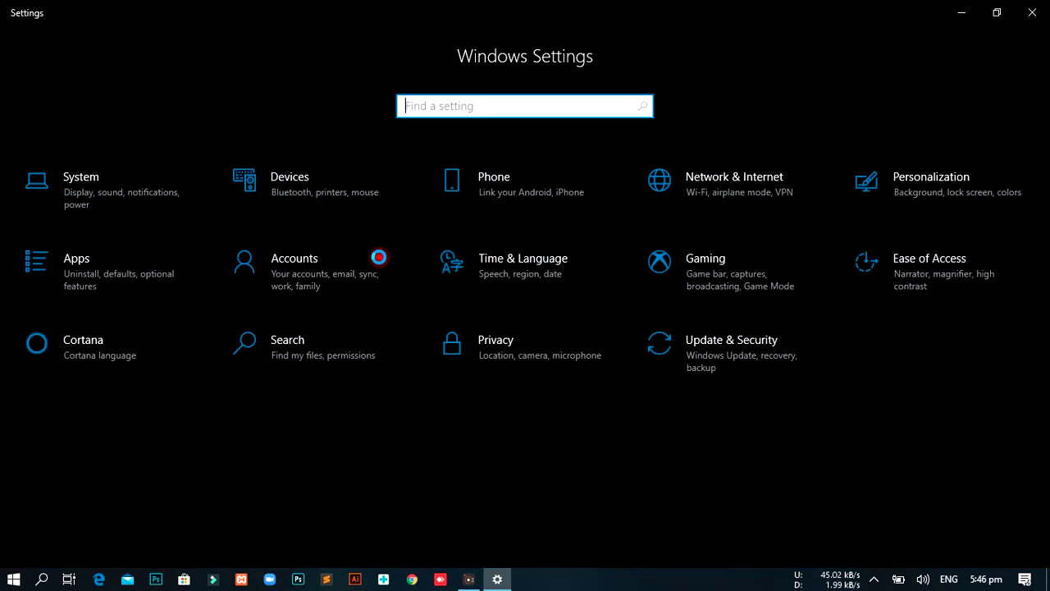
left_click(110, 206)
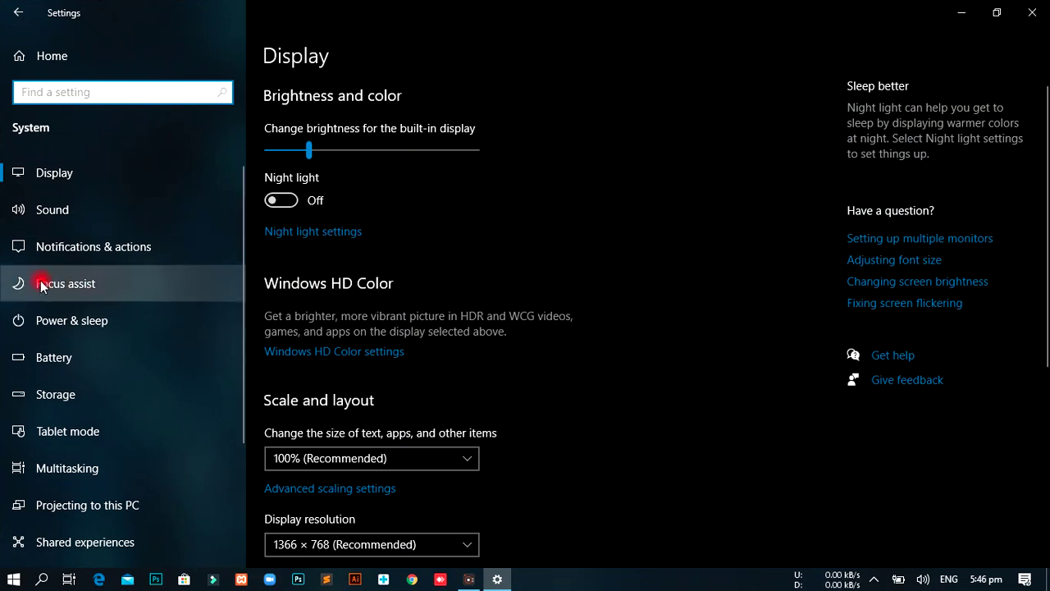
left_click(89, 397)
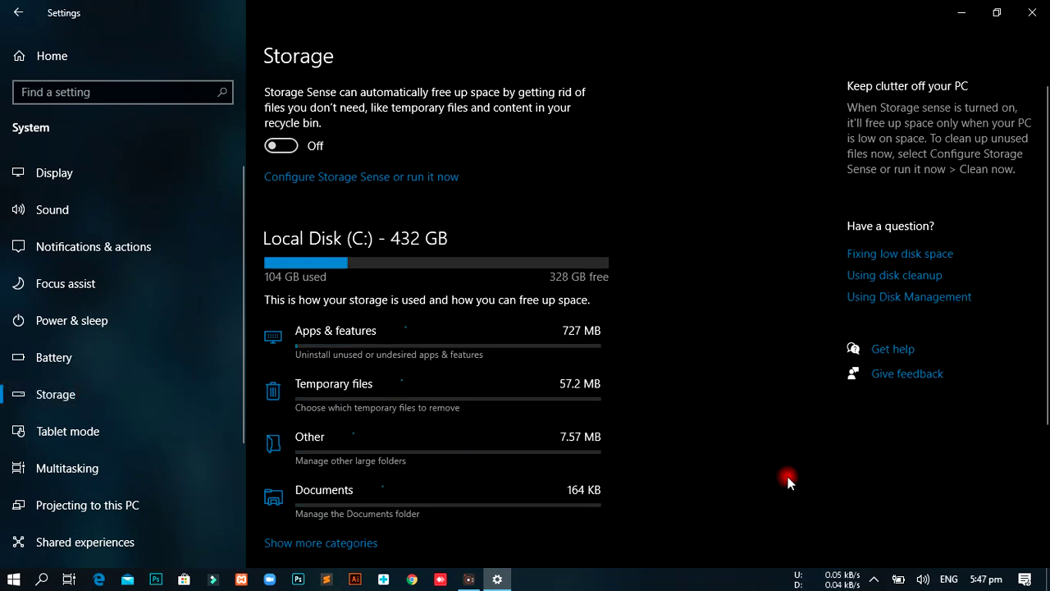
Step: Show all storage categories of Local Disk (C:) and open the Temporary files category
left_click(361, 545)
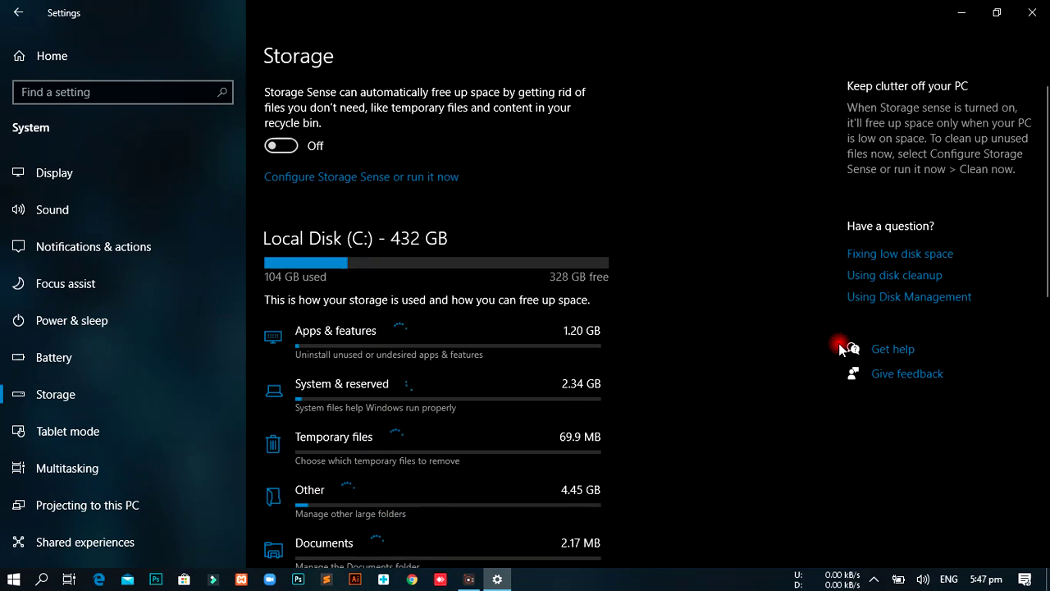
scroll(839, 345, "down", 3)
scroll(839, 343, "up", 2)
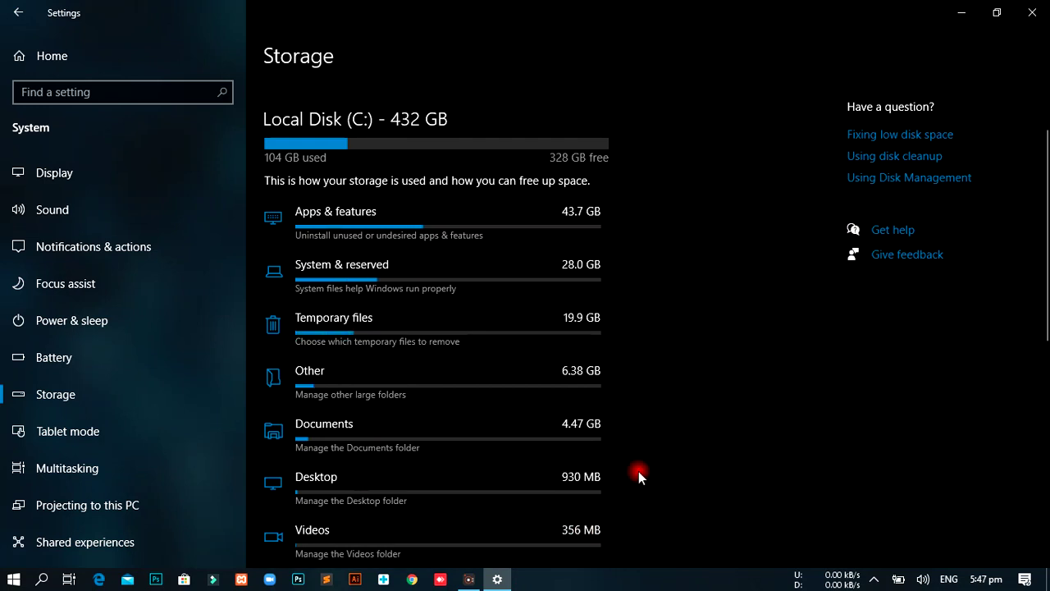
scroll(639, 474, "down", 5)
scroll(639, 474, "up", 5)
scroll(638, 471, "down", 3)
left_click(452, 218)
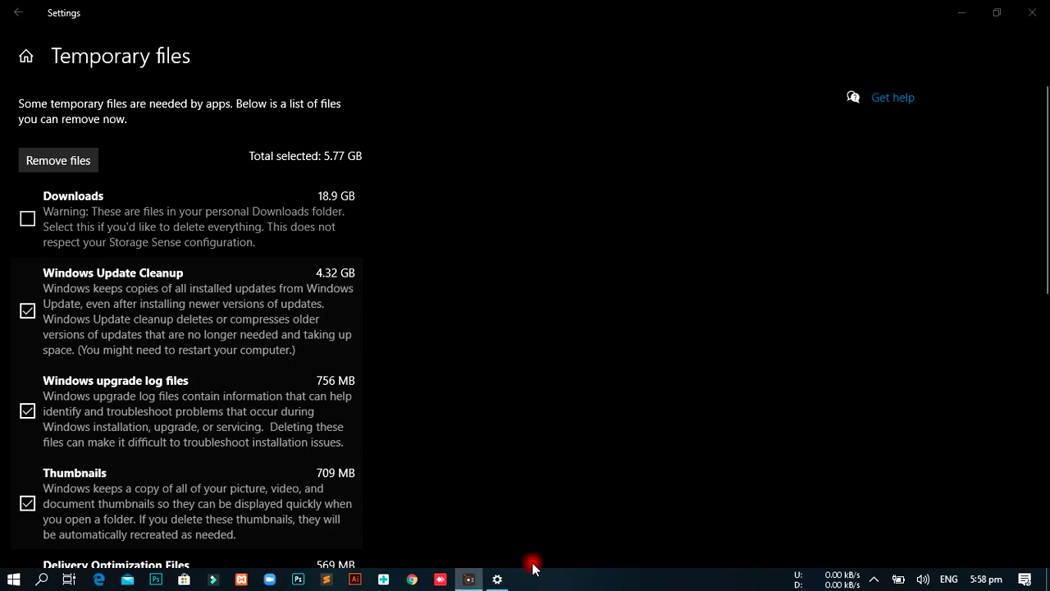
Step: Add Delivery Optimization Files and Temporary Windows installation files to the preselected categories, leave Downloads out, and remove the selected files
scroll(474, 338, "down", 1)
scroll(474, 338, "down", 8)
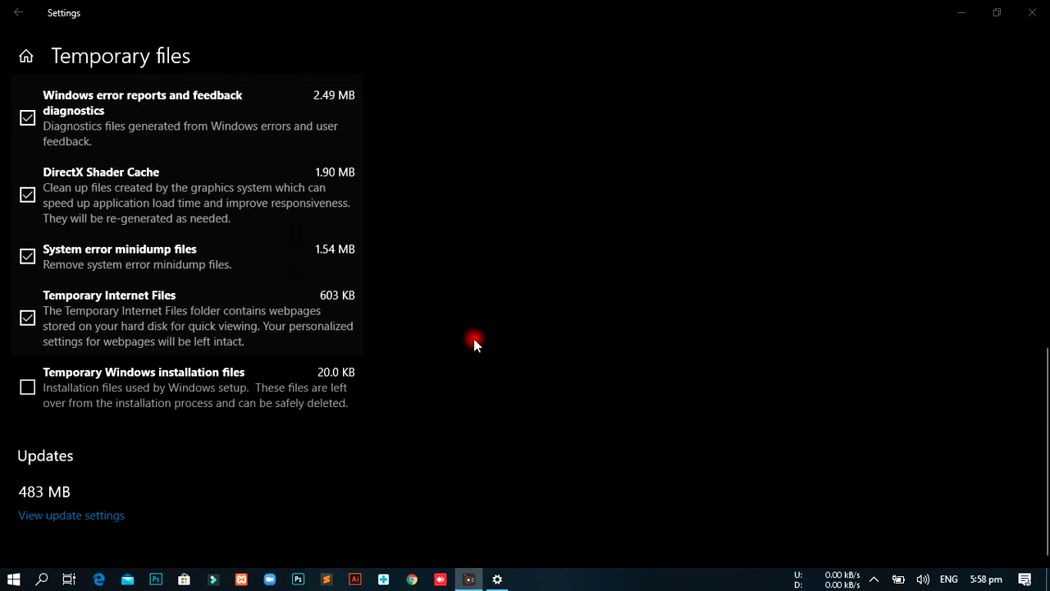
scroll(473, 338, "up", 9)
scroll(473, 338, "down", 8)
scroll(52, 341, "up", 8)
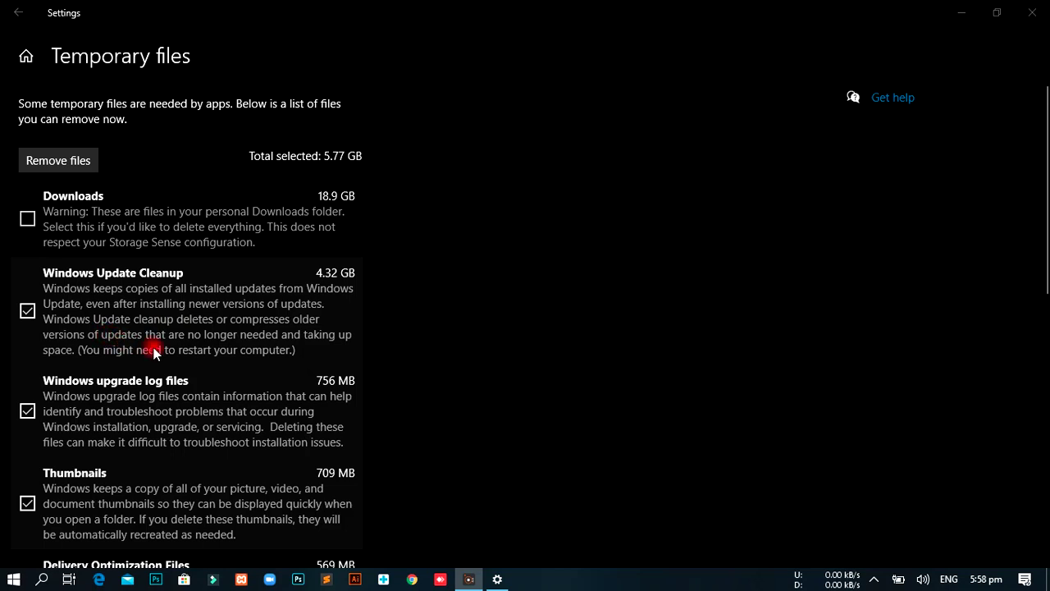
scroll(380, 352, "down", 5)
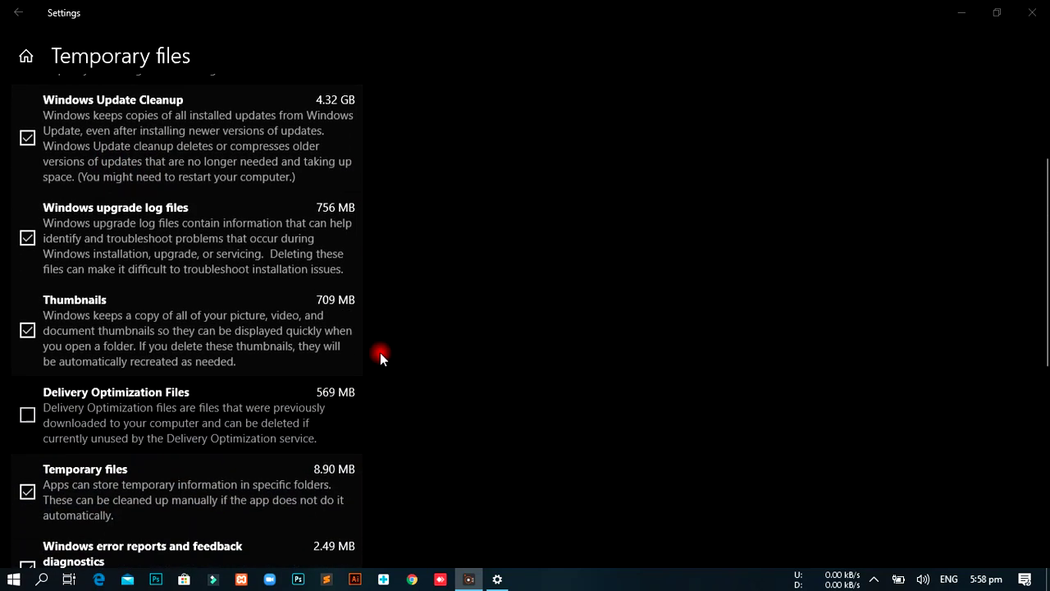
scroll(380, 352, "down", 1)
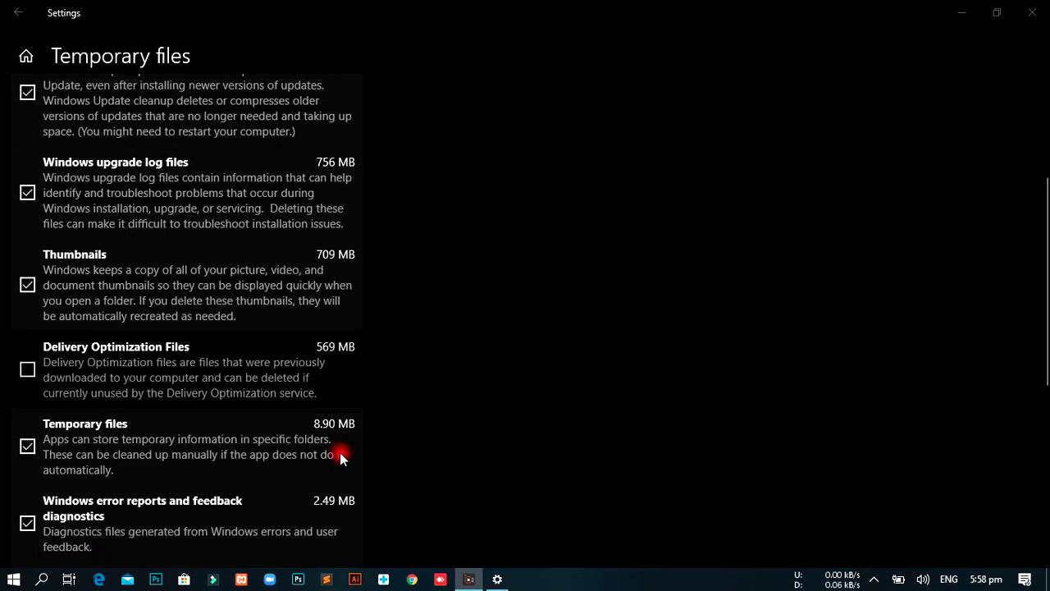
scroll(536, 405, "down", 4)
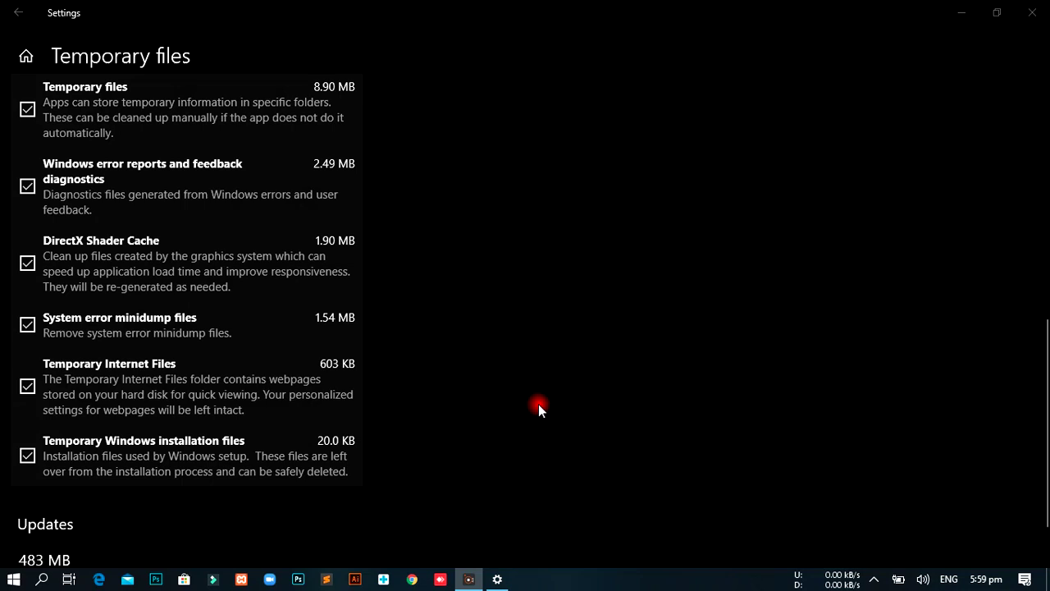
scroll(534, 346, "up", 6)
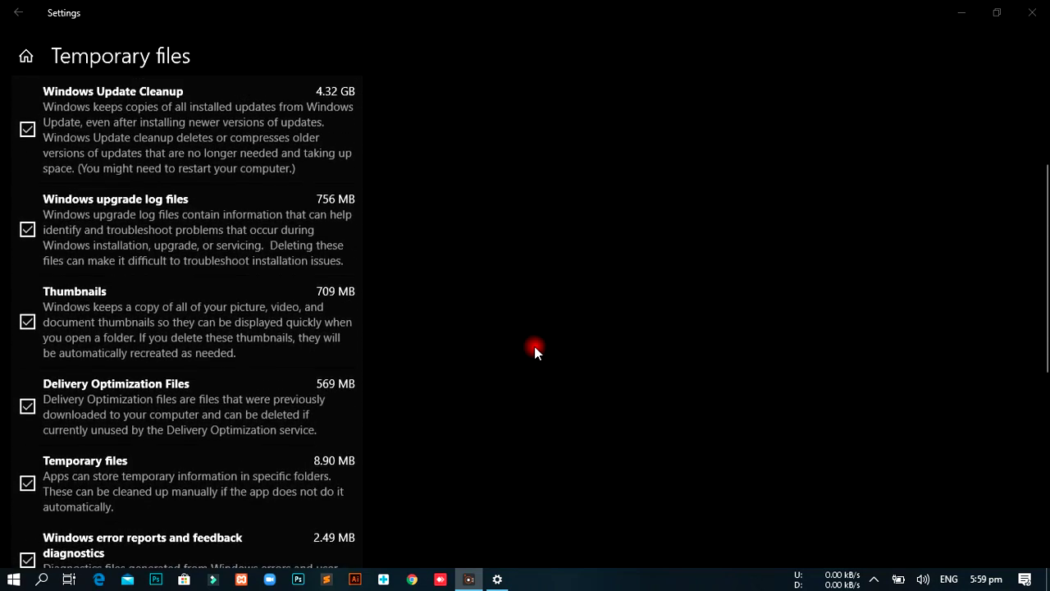
scroll(534, 346, "up", 2)
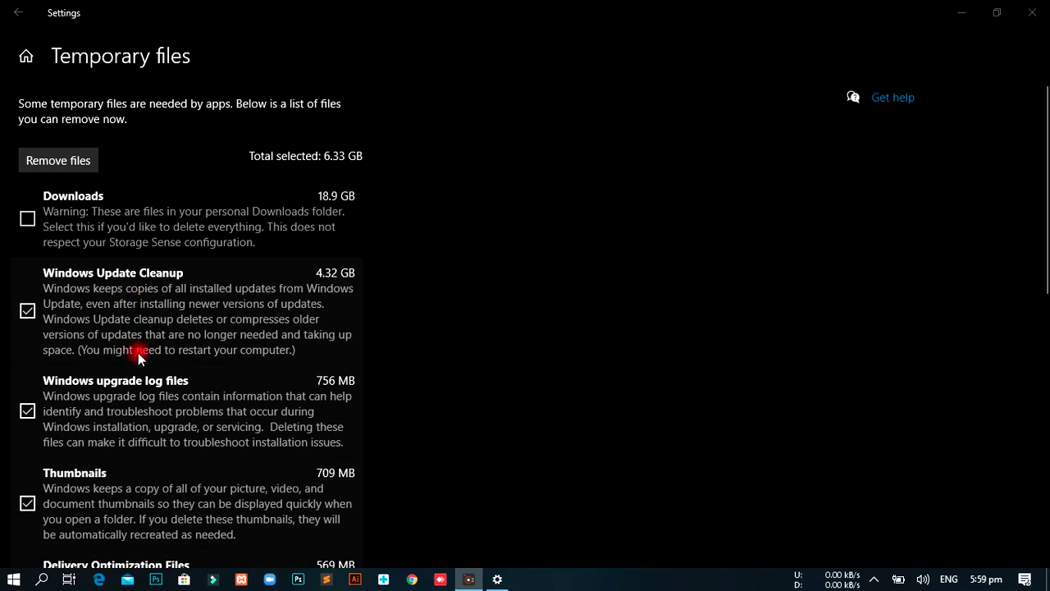
scroll(151, 428, "down", 8)
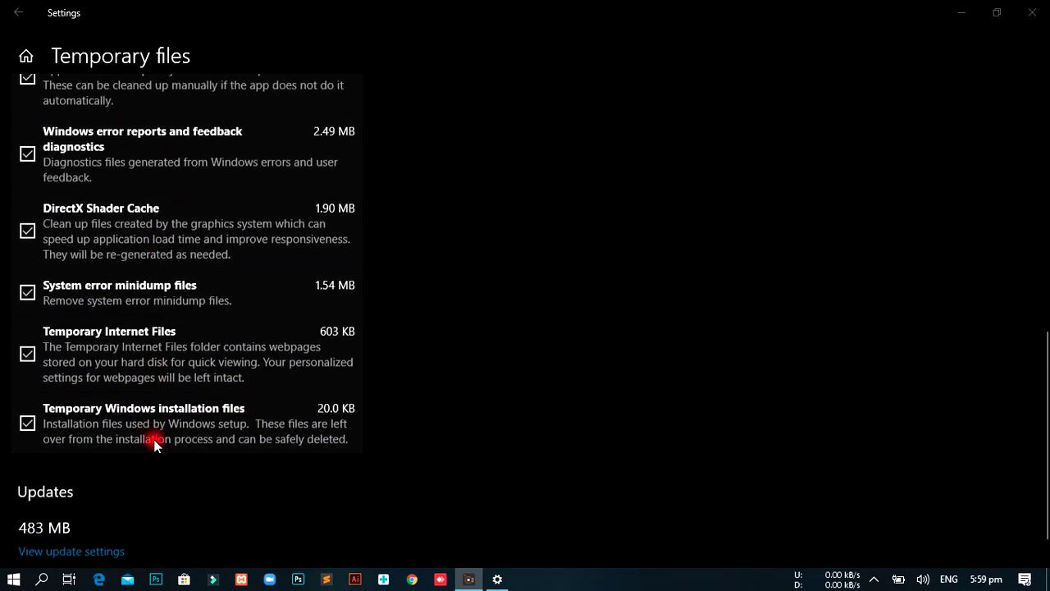
scroll(154, 443, "up", 9)
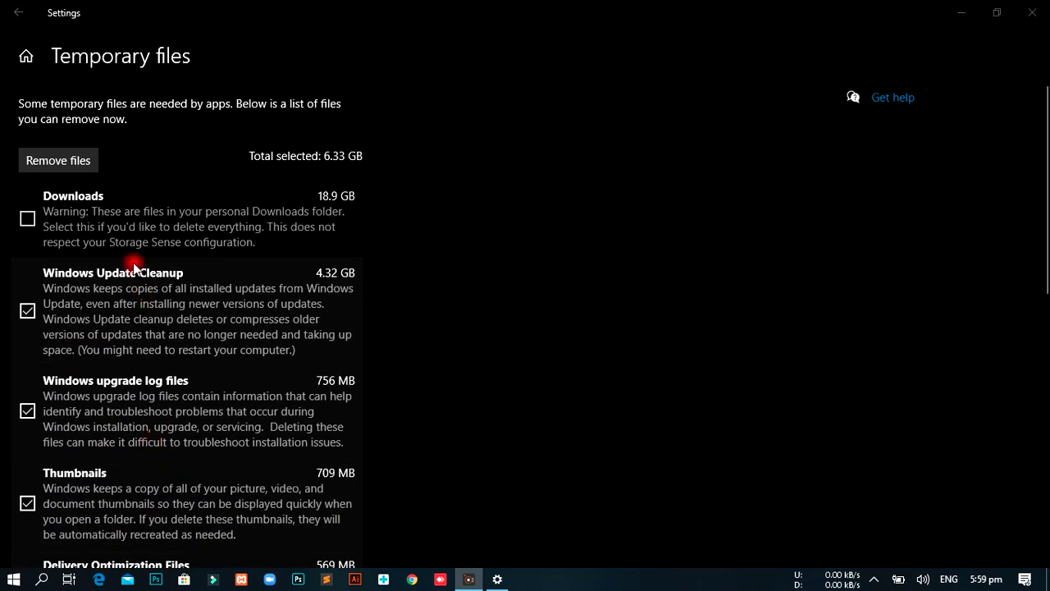
left_click(72, 150)
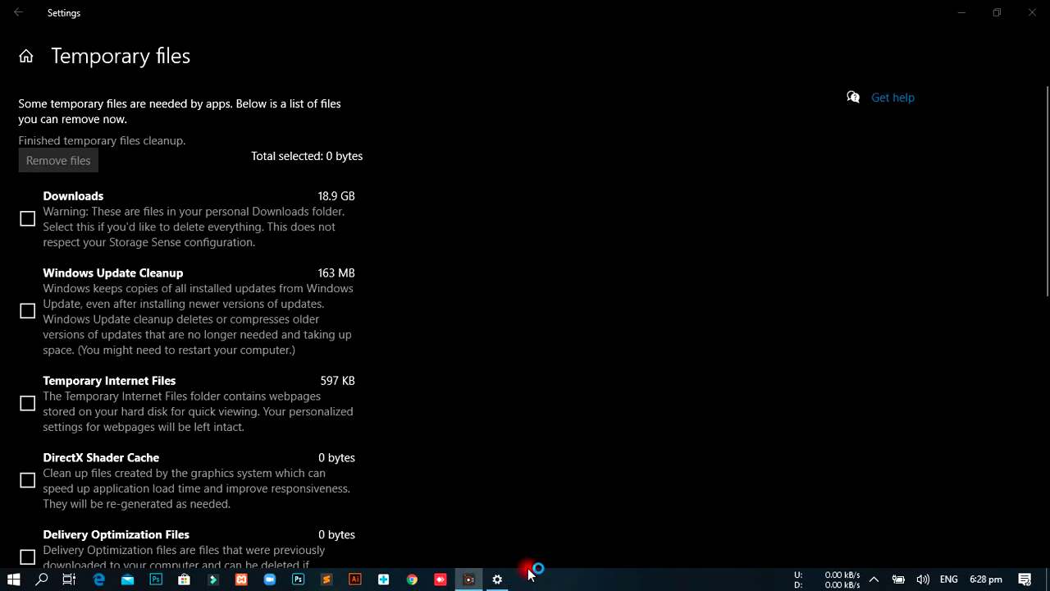
Step: Check the sizes of the temporary file categories after the cleanup and close Settings
scroll(492, 280, "down", 2)
scroll(492, 281, "down", 6)
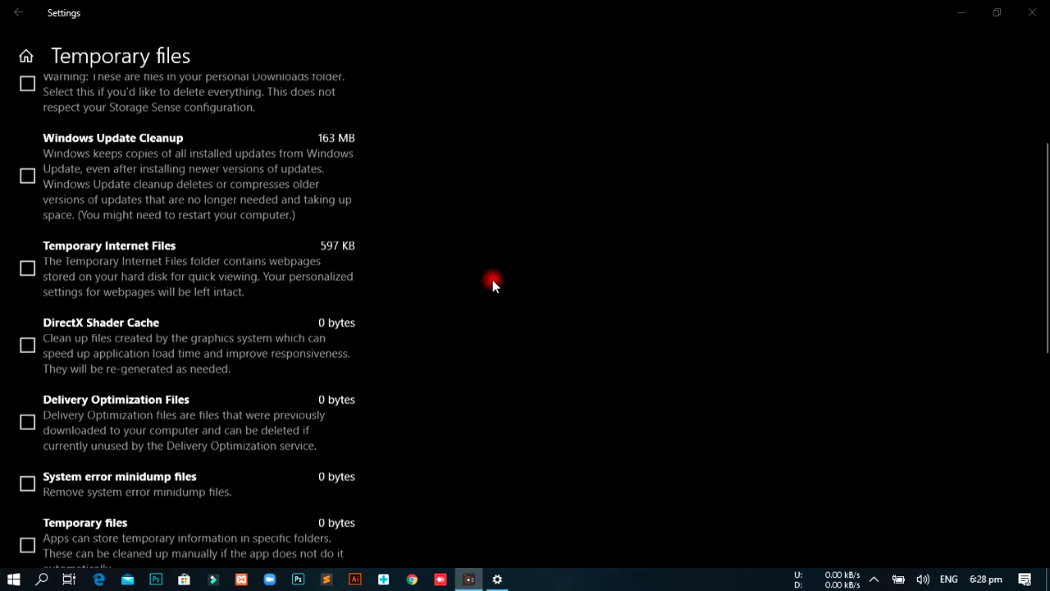
scroll(492, 284, "down", 5)
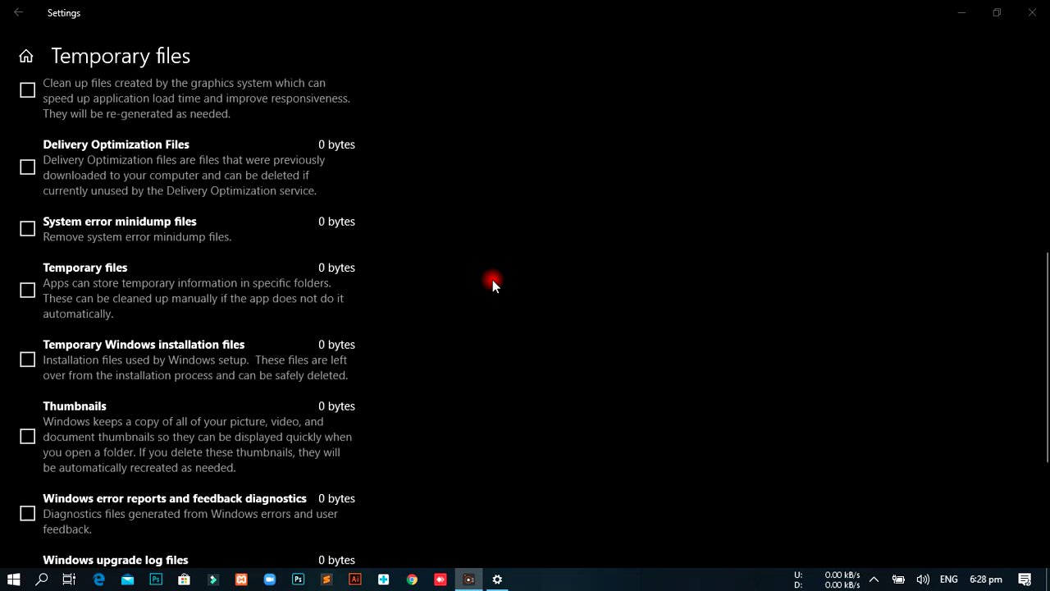
scroll(492, 283, "up", 3)
scroll(493, 283, "up", 6)
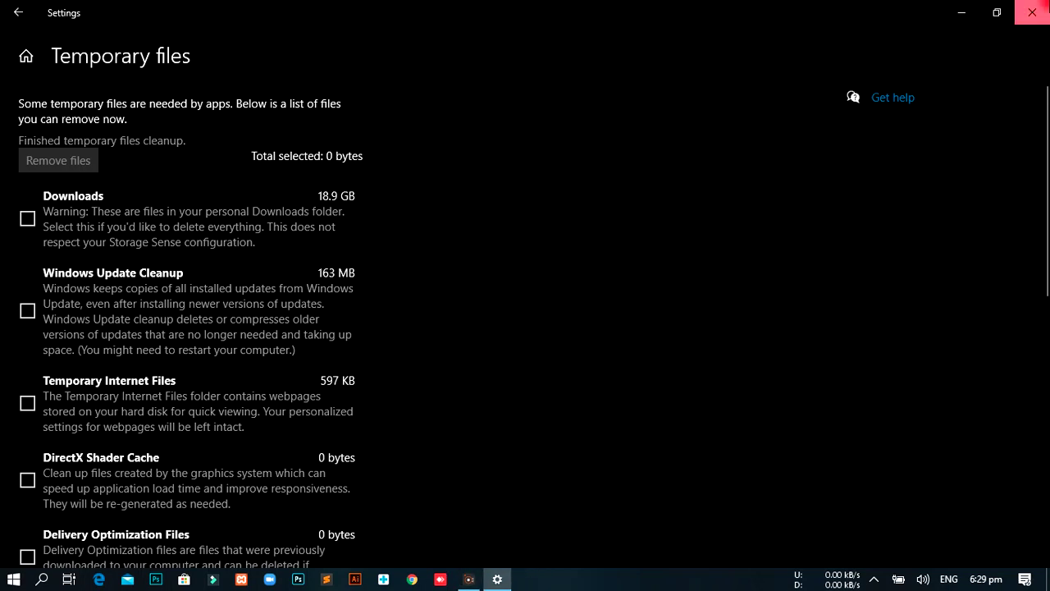
left_click(1033, 13)
Step: Refresh the desktop, then start Disk Cleanup for drive C:
right_click(719, 129)
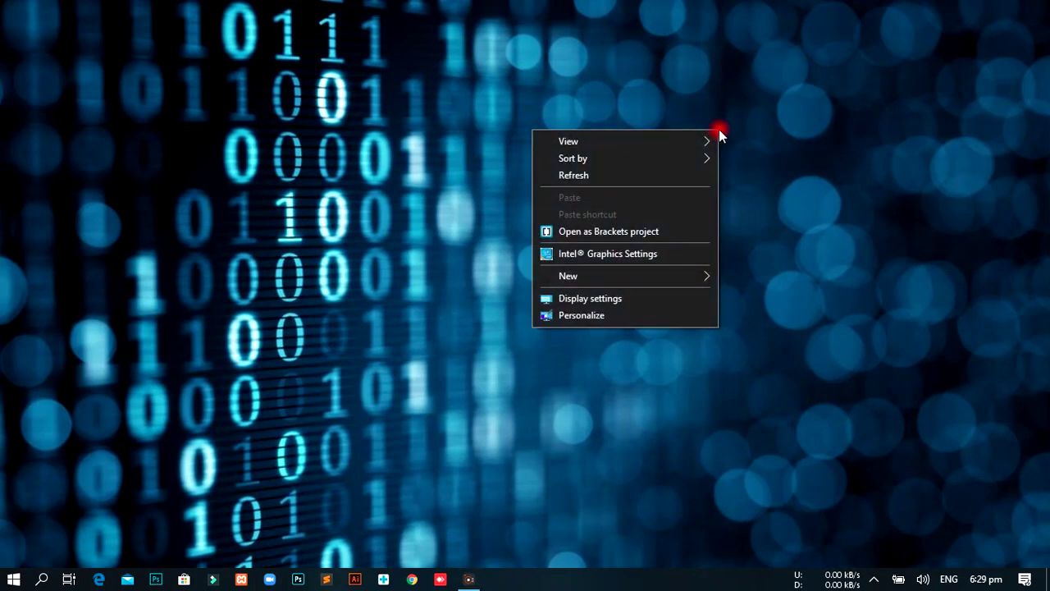
left_click(679, 182)
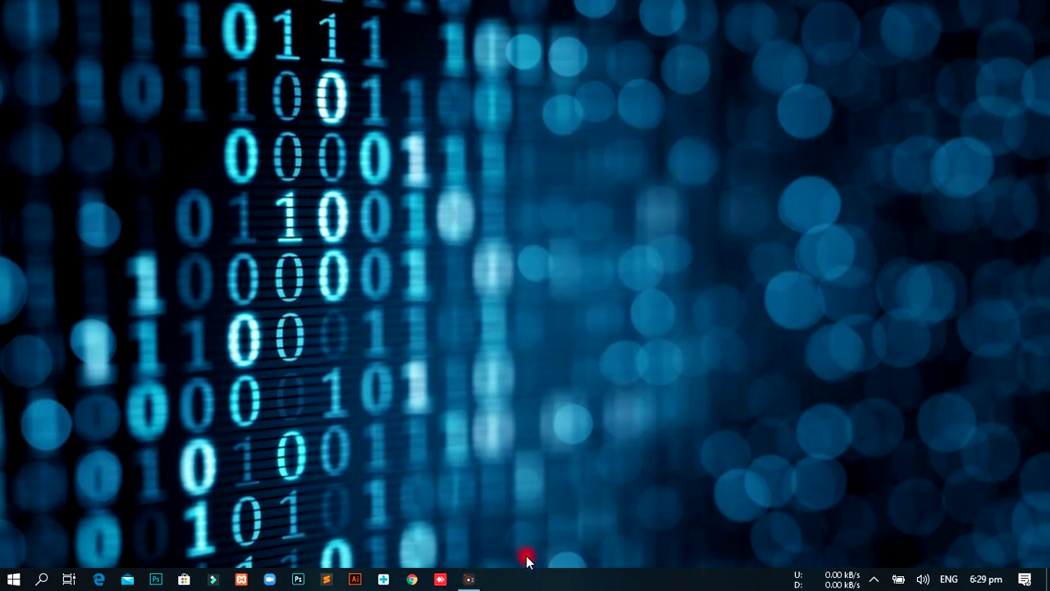
key("super")
type("disk")
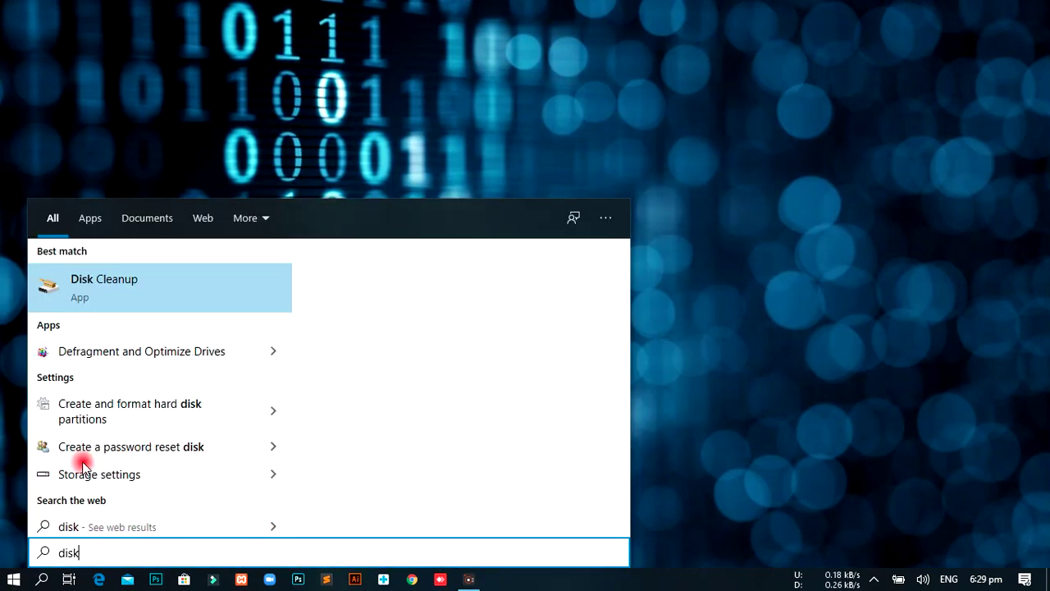
key("Return")
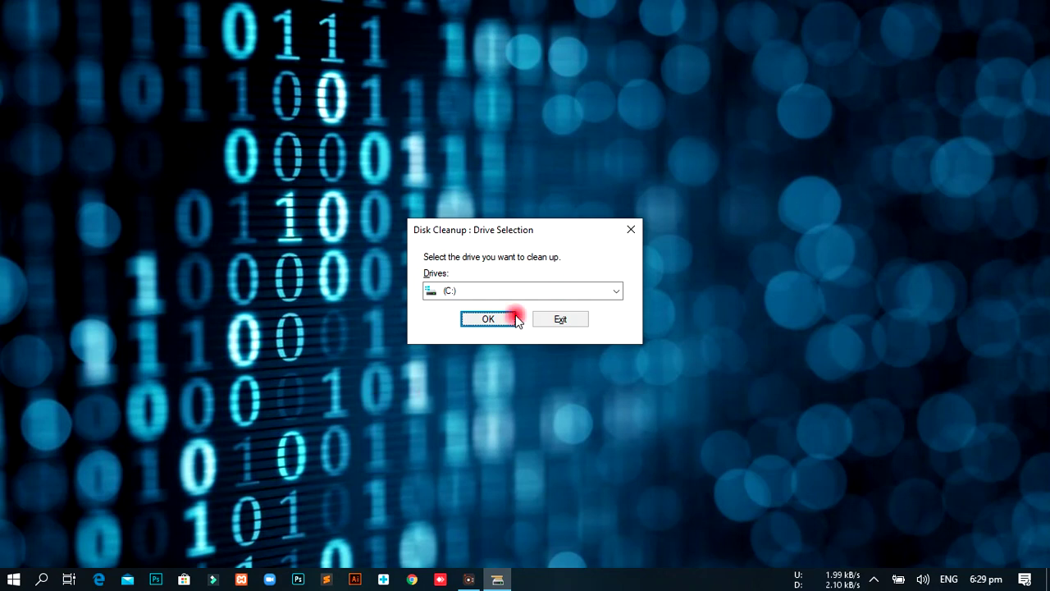
left_click(616, 291)
left_click(617, 290)
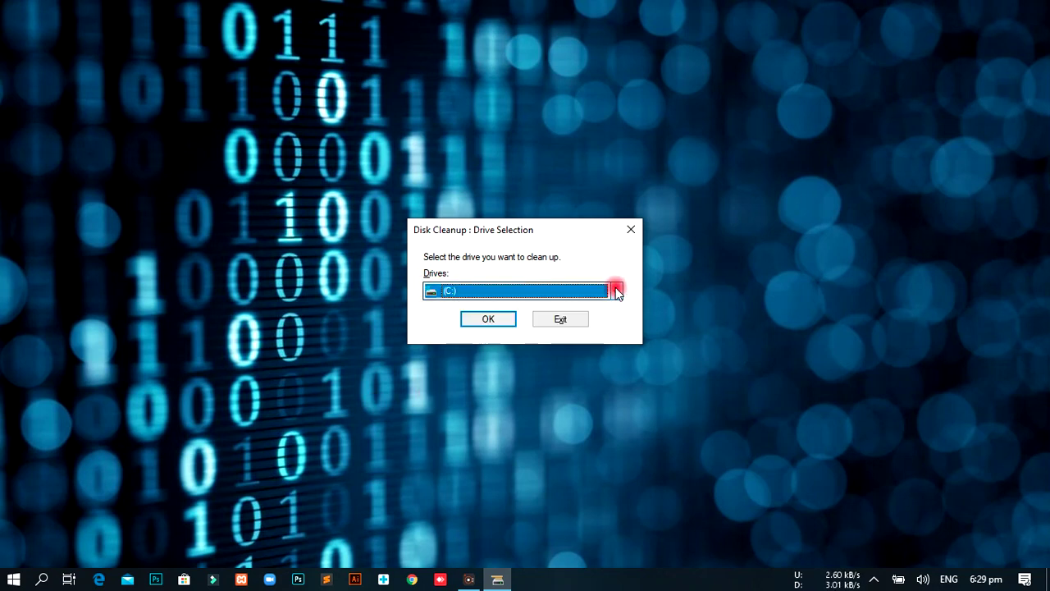
left_click(488, 322)
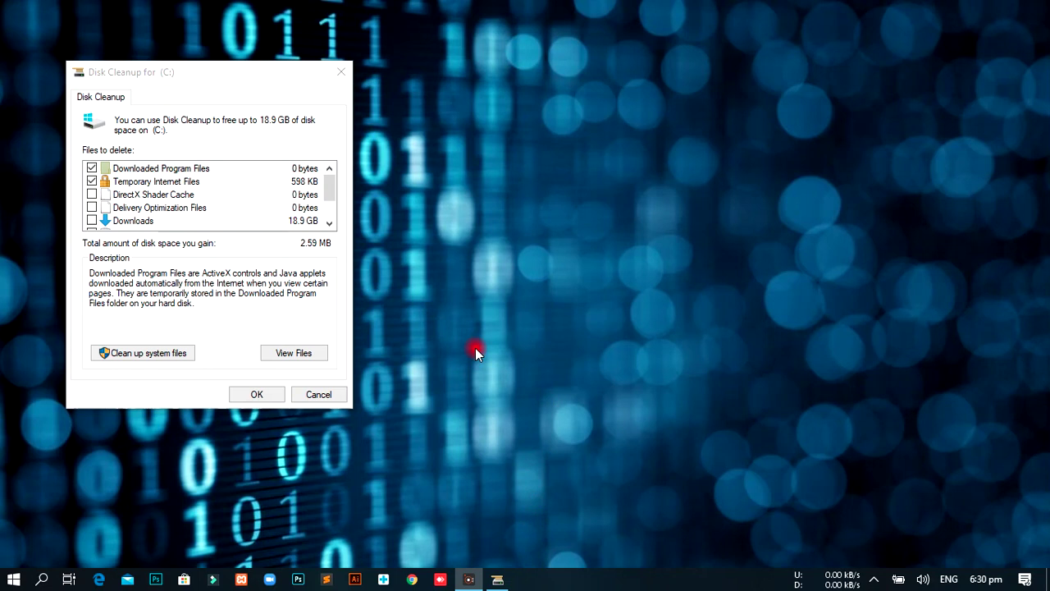
Step: Add DirectX Shader Cache, Delivery Optimization Files, Recycle Bin and Temporary files to the cleanup selection and permanently delete the selected files
mouse_move(329, 174)
left_mouse_down()
mouse_move(329, 223)
mouse_move(329, 165)
left_mouse_up()
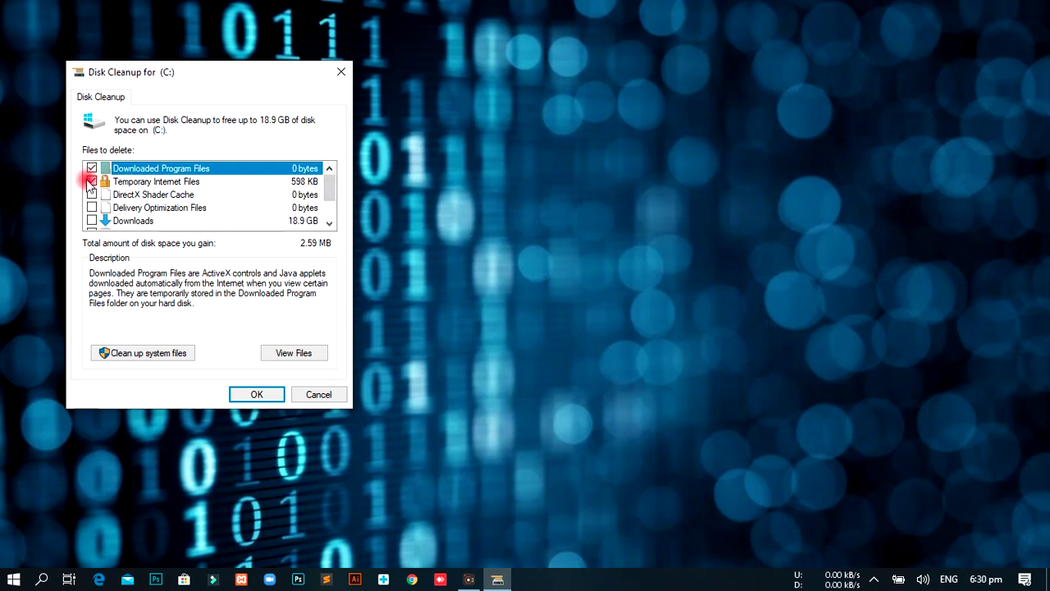
left_click(92, 195)
left_click(92, 208)
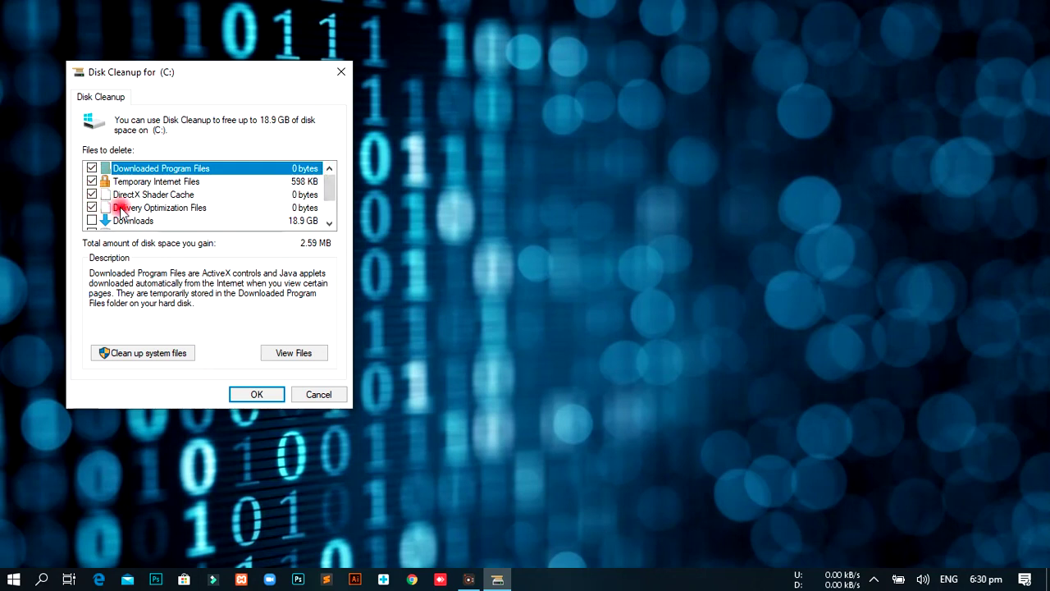
scroll(149, 209, "down", 1)
left_click(92, 195)
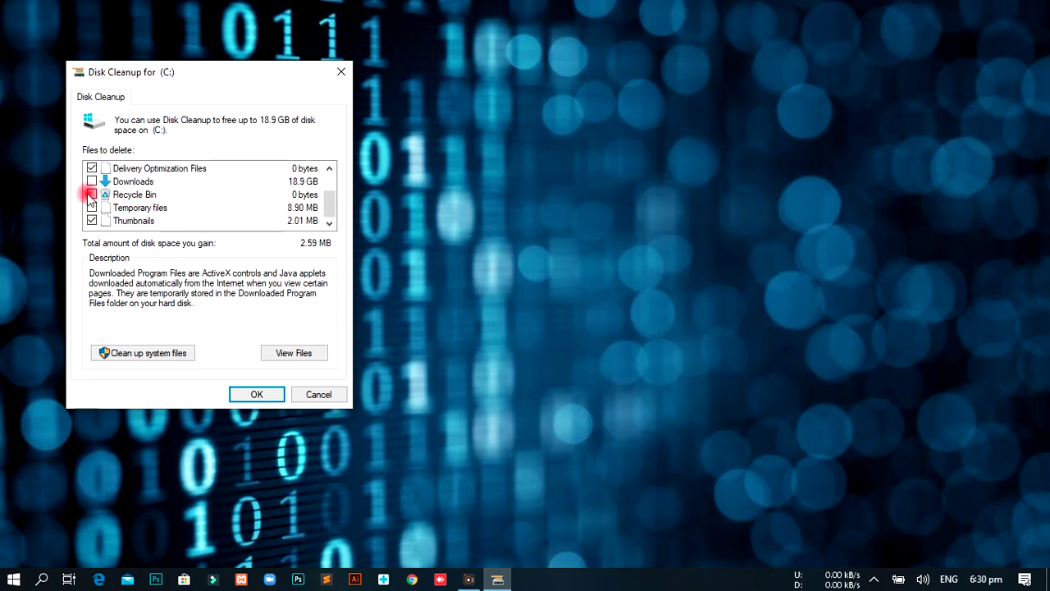
left_click(92, 207)
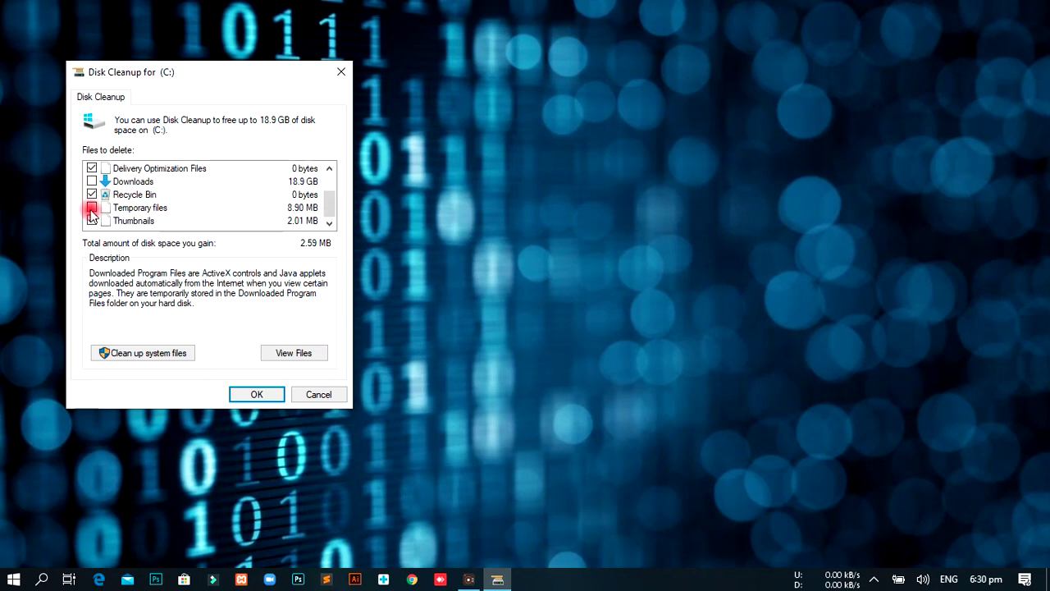
left_click(225, 273)
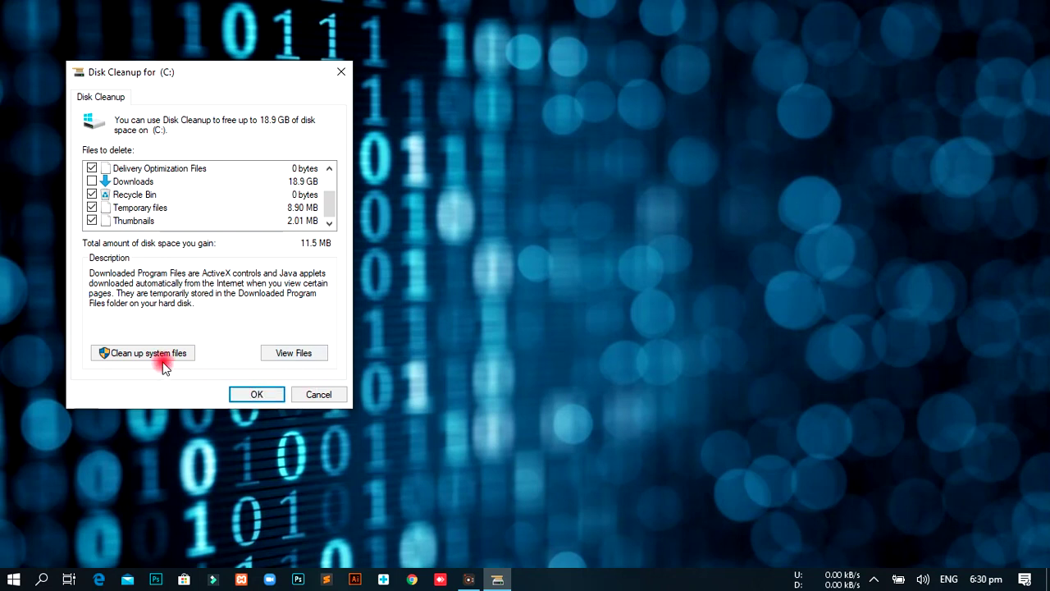
left_click(255, 395)
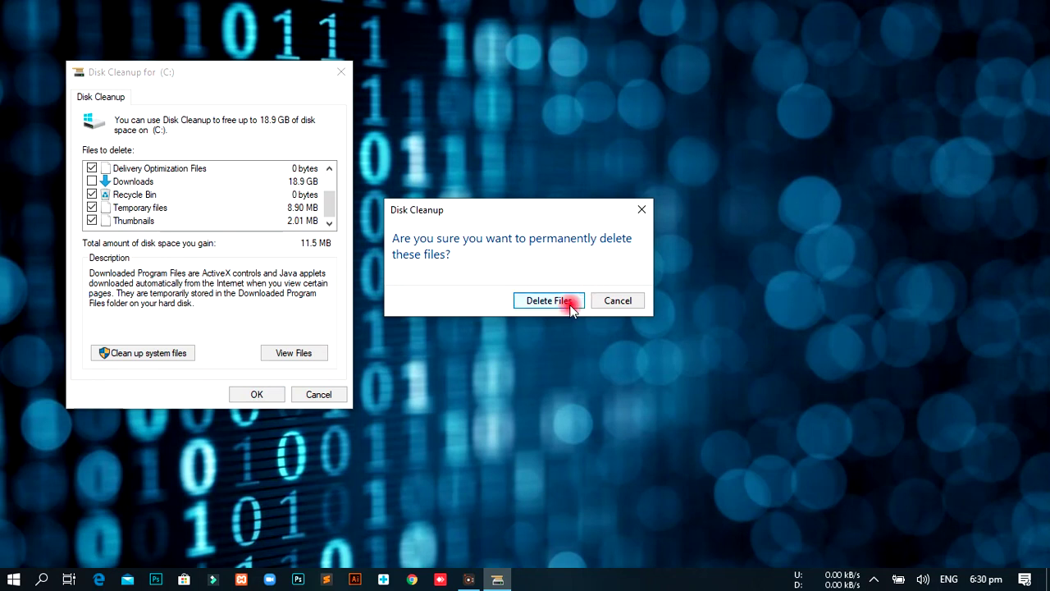
left_click(566, 301)
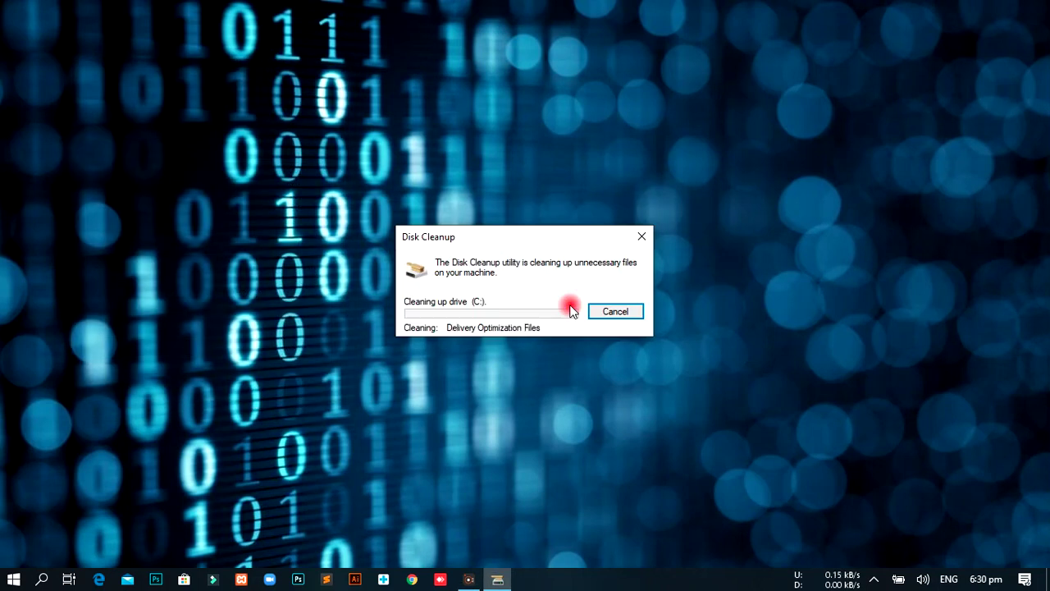